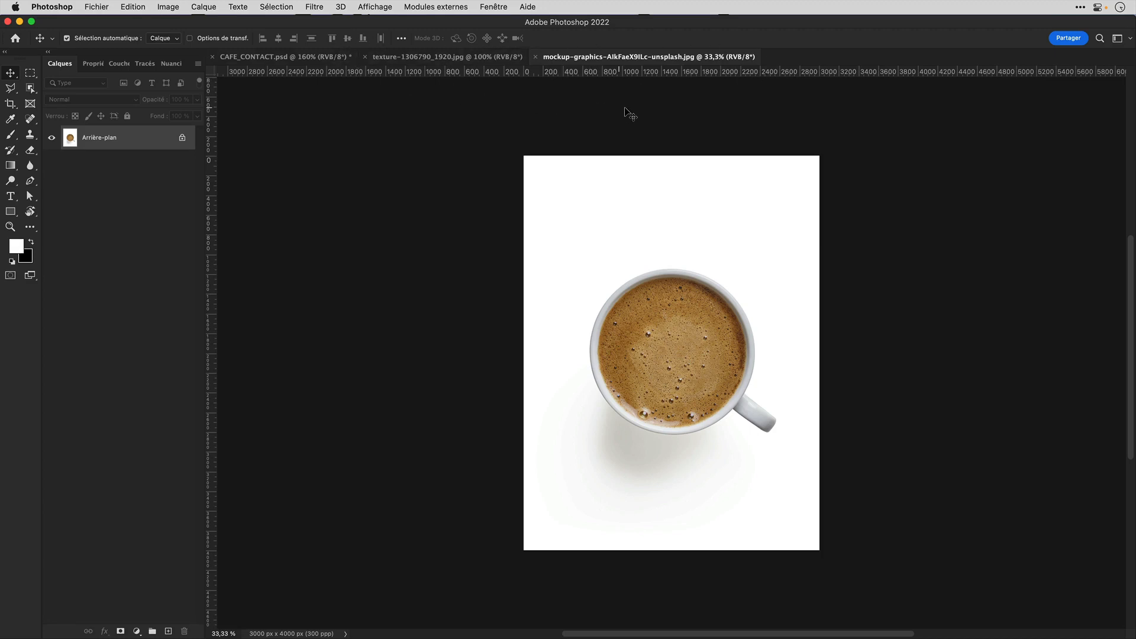
- Select the coffee cup with its handle in the mockup-graphics photo using the Object Selection tool
click(281, 58)
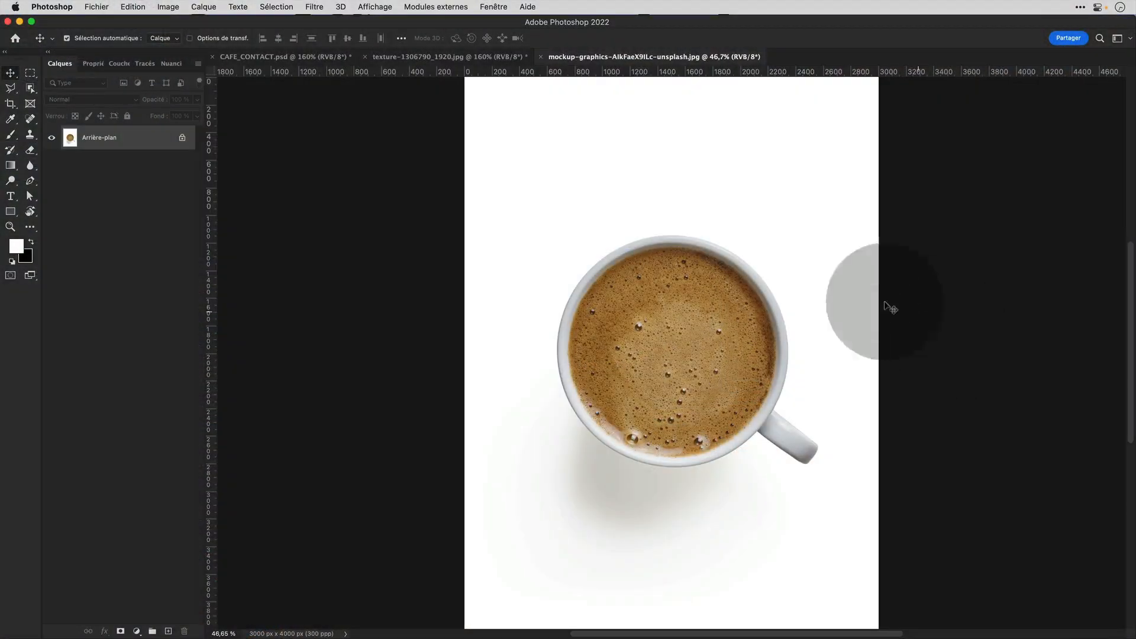
click(31, 89)
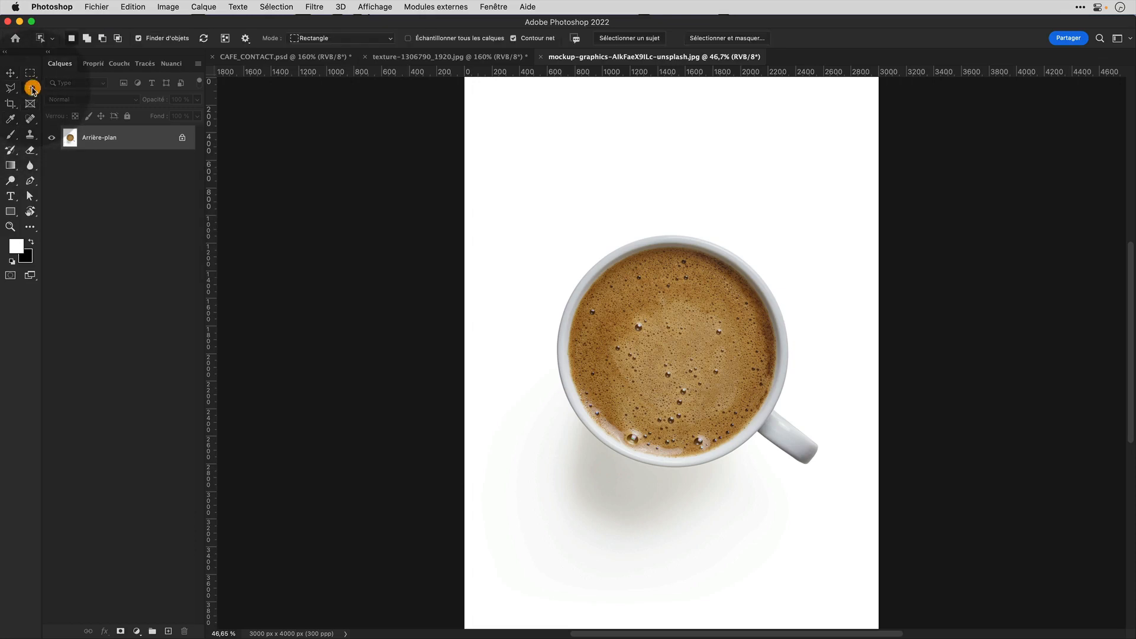
mouse_move(532, 224)
mouse_down()
mouse_move(601, 334)
mouse_move(728, 443)
mouse_move(841, 482)
mouse_up()
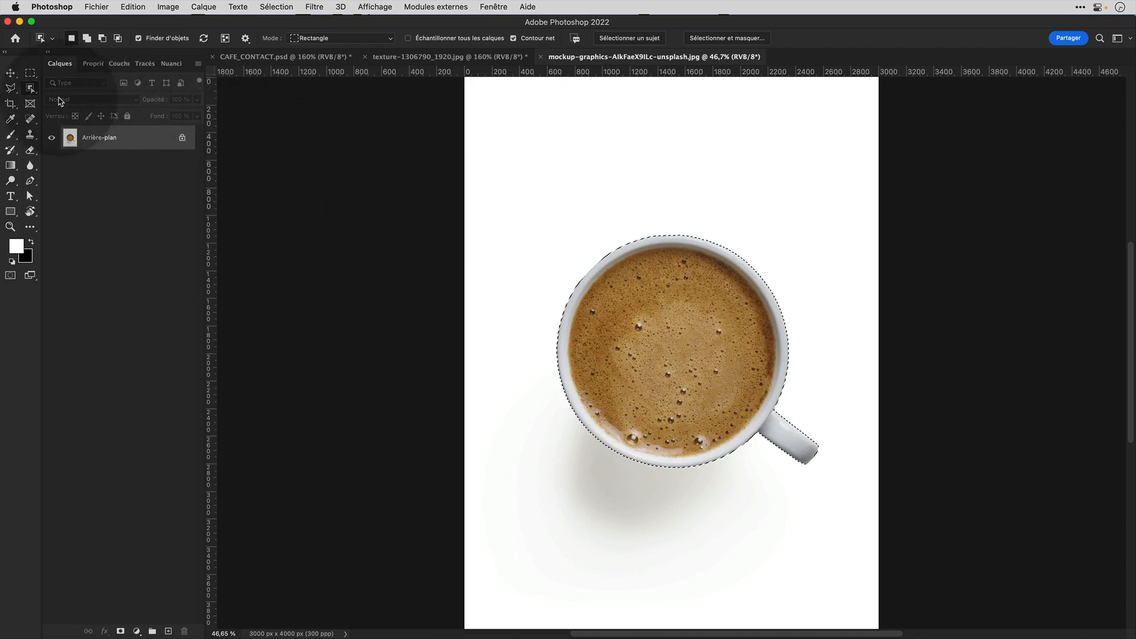
- Copy the selected cup into the texture-1306790_1920.jpg document, centred on the dark texture
click(10, 72)
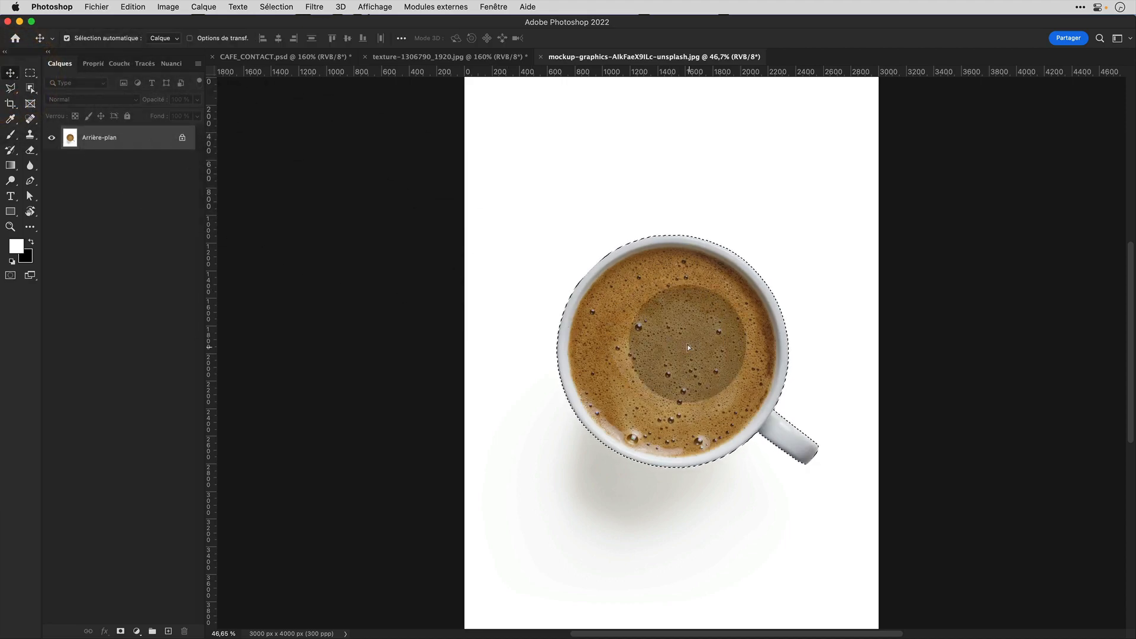
drag(690, 350, 720, 402)
key(shift)
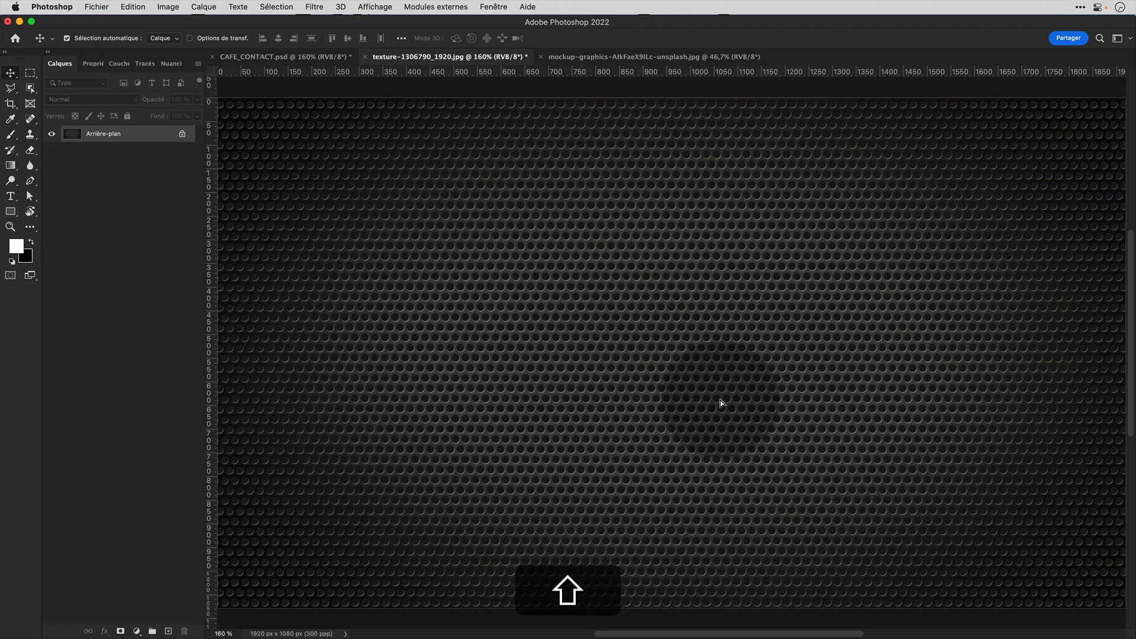
drag(720, 403, 720, 403)
scroll(707, 371, down, 5)
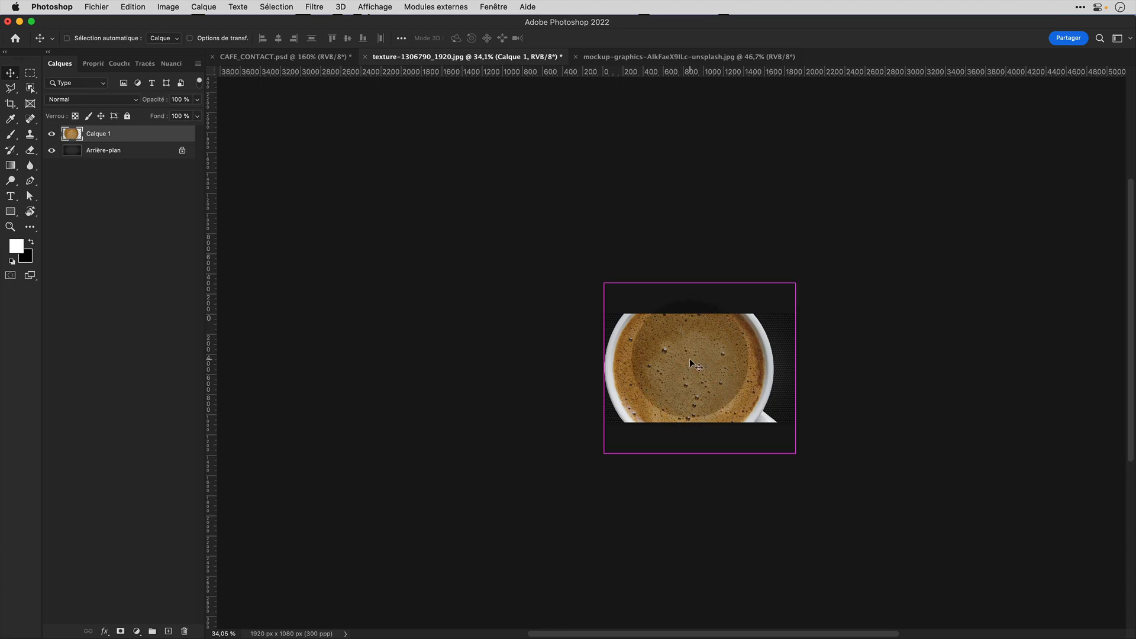
- Scale the cup down proportionally from its centre and rotate it until the handle points horizontally to the right
key(super+t)
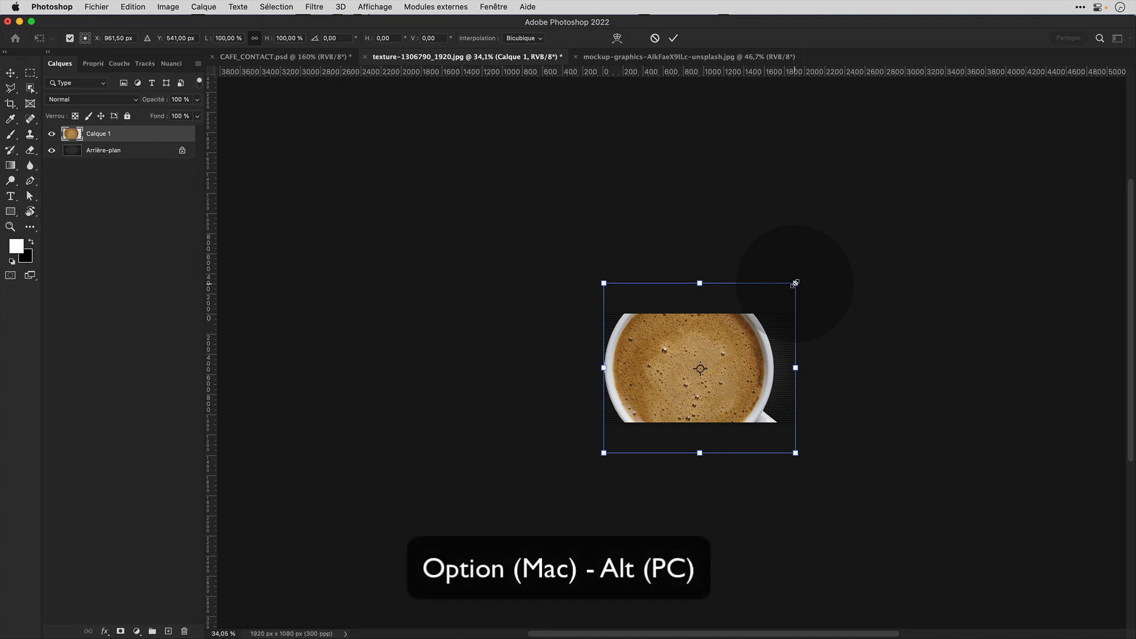
drag(796, 283, 729, 344)
key(super+0)
drag(811, 208, 682, 210)
key(Return)
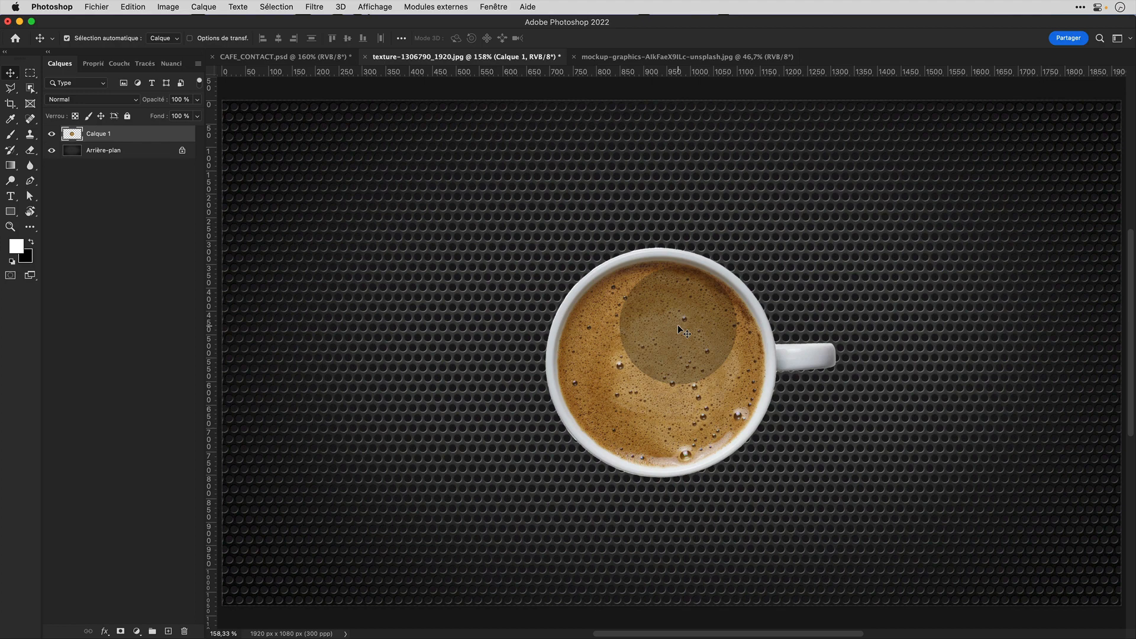
key(super+1)
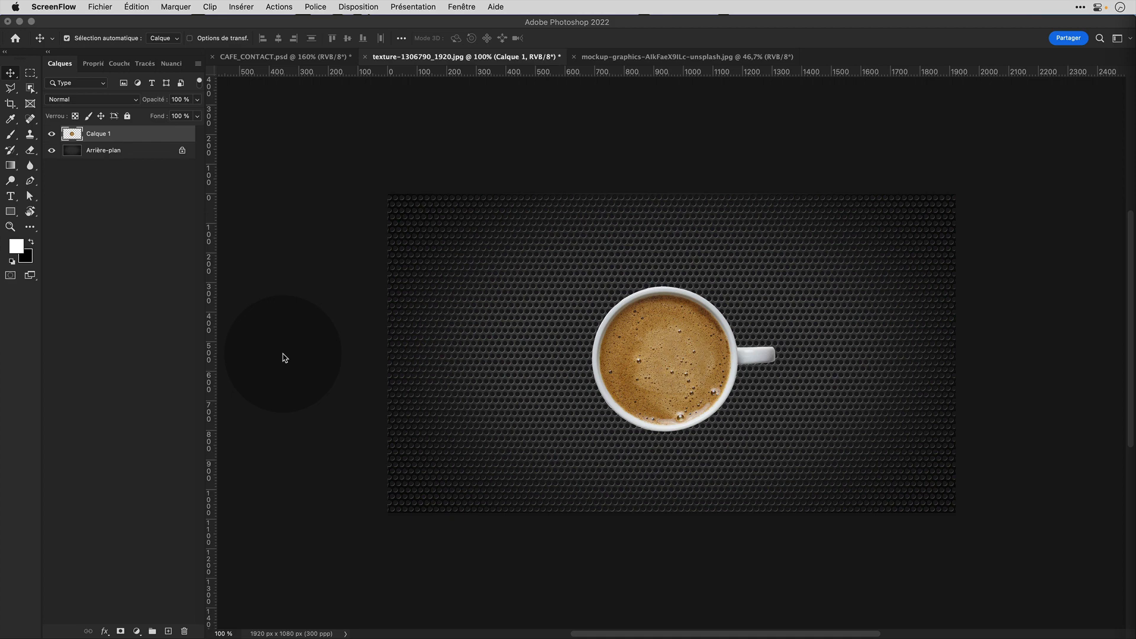
- Load the outline of the cup on Calque 1 as a selection and create a new empty layer beneath it
click(282, 354)
key(super)
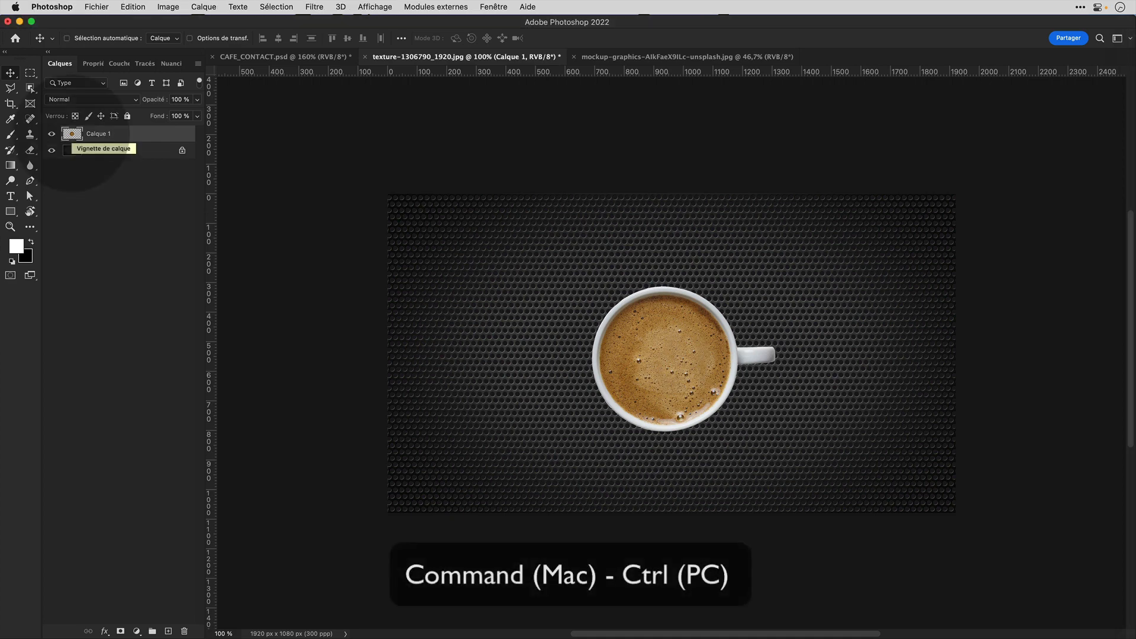
super+click(72, 135)
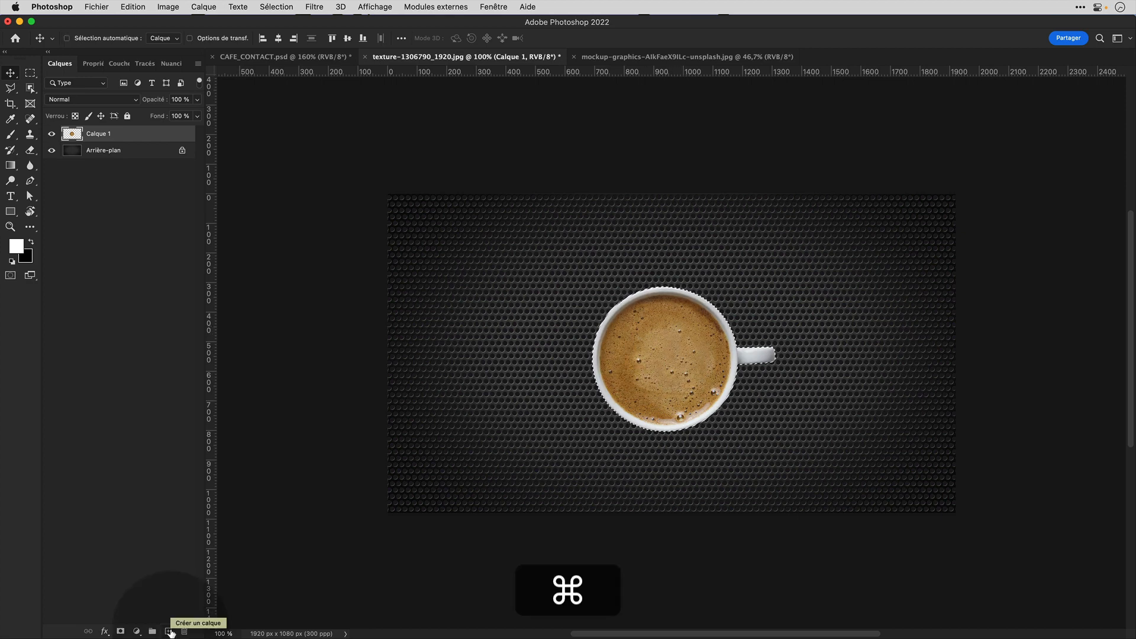
super+click(170, 632)
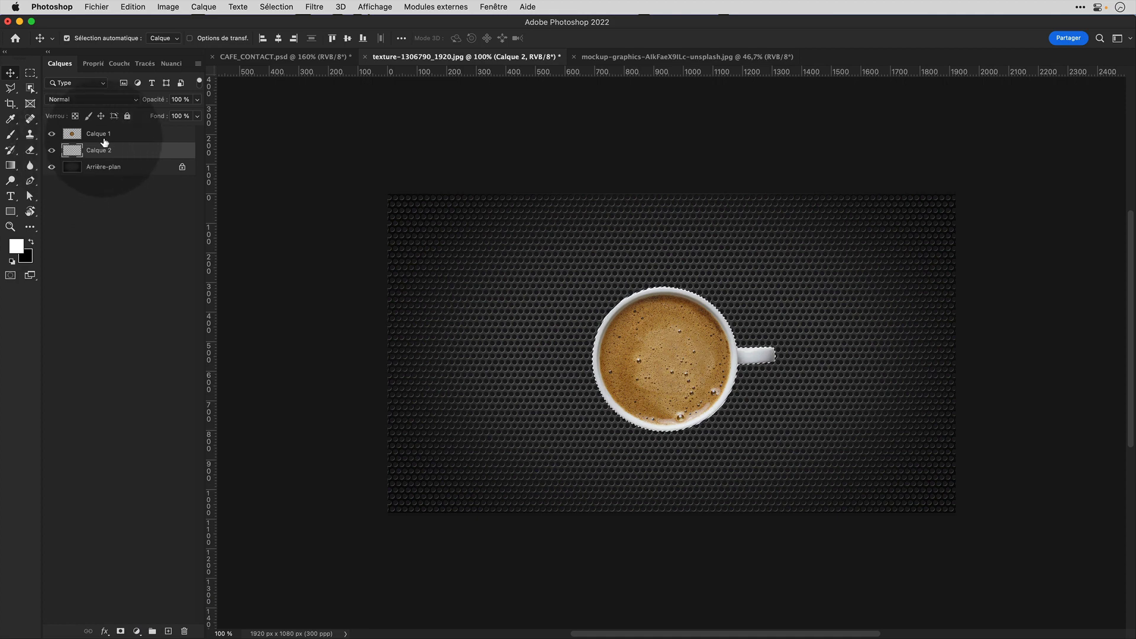
- Expand the cup-shaped selection by 20 pixels
click(275, 7)
mouse_move(415, 180)
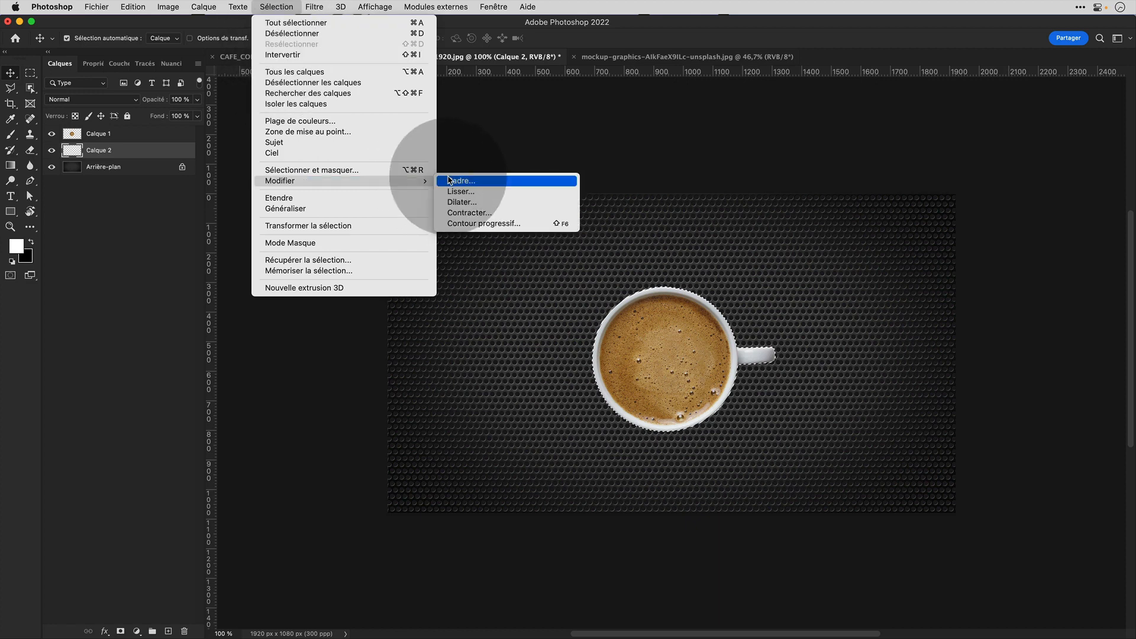
click(475, 203)
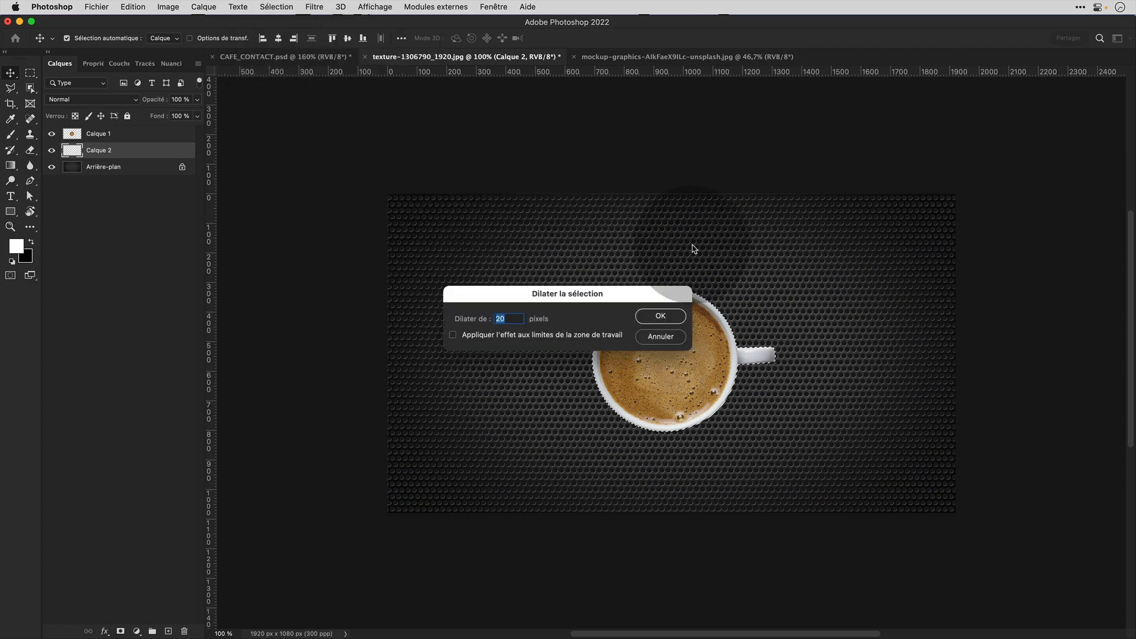
click(660, 316)
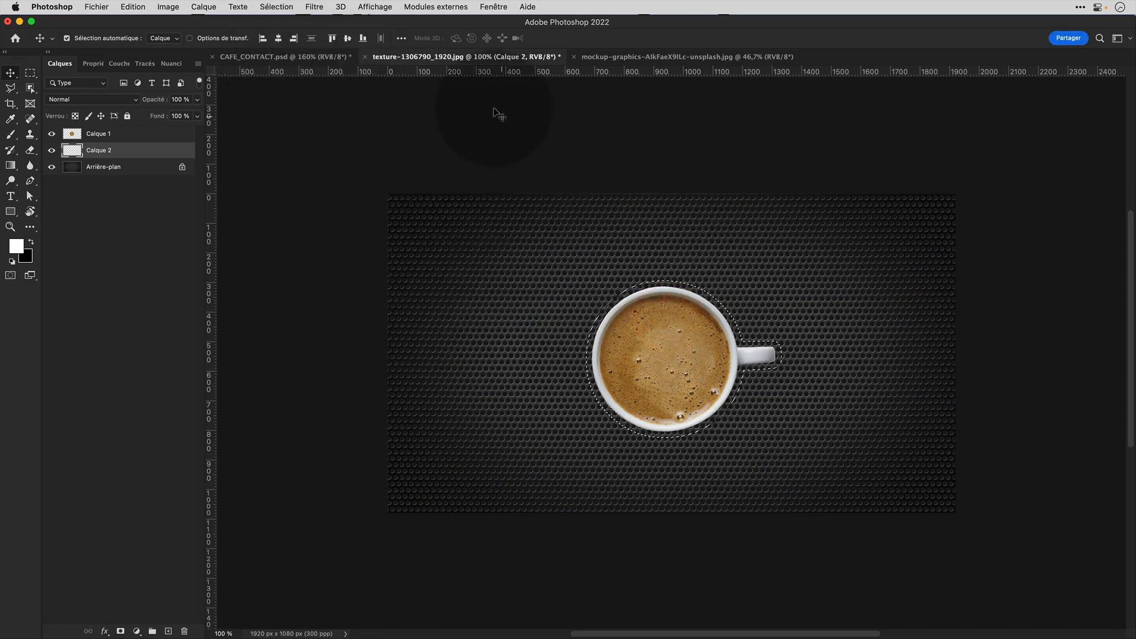
- Feather the expanded selection around the cup with Contour progressif
click(282, 7)
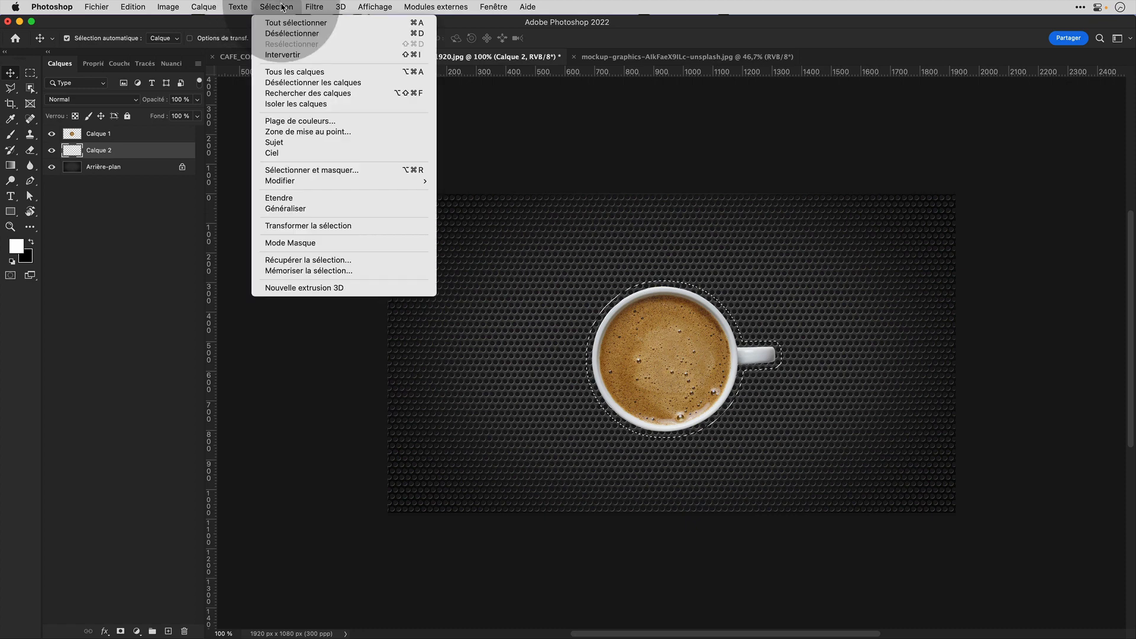
mouse_move(370, 181)
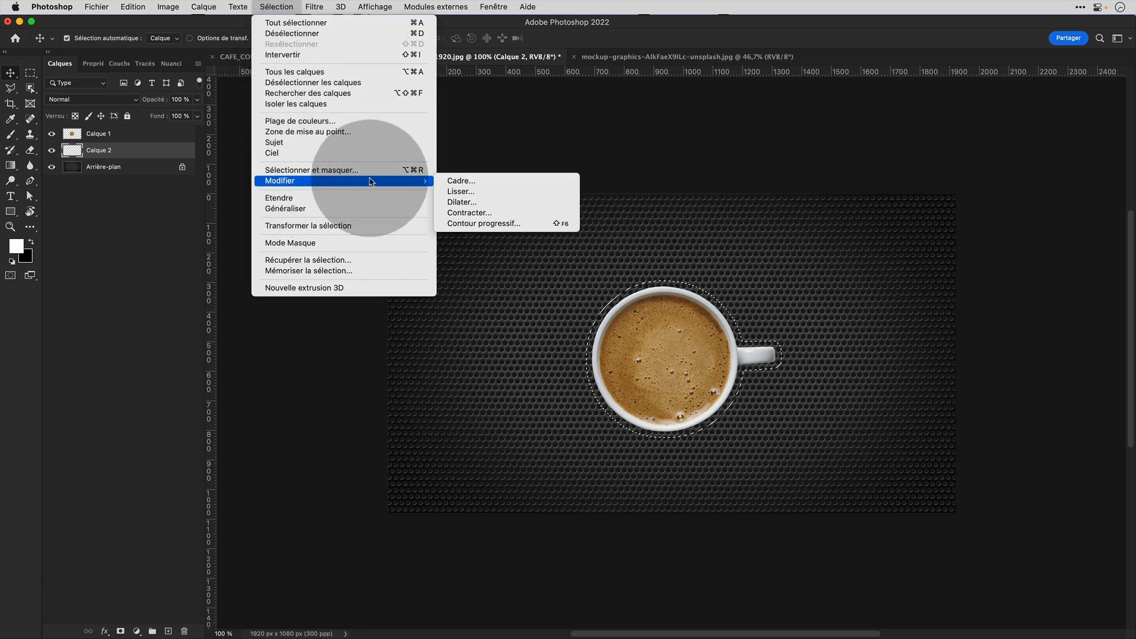
click(525, 224)
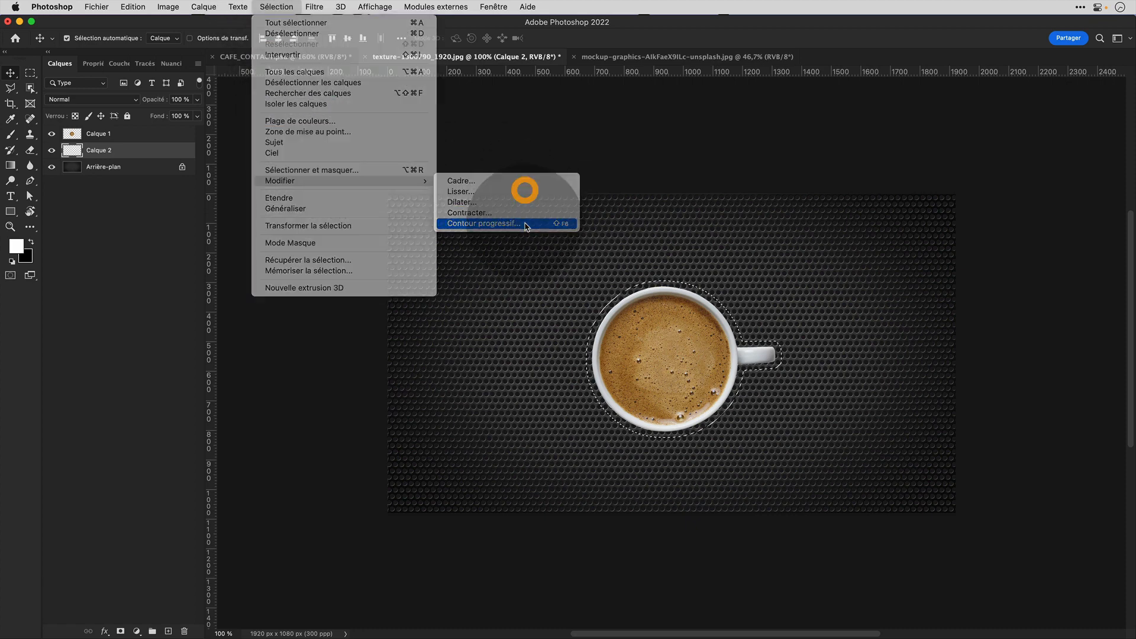
key(Return)
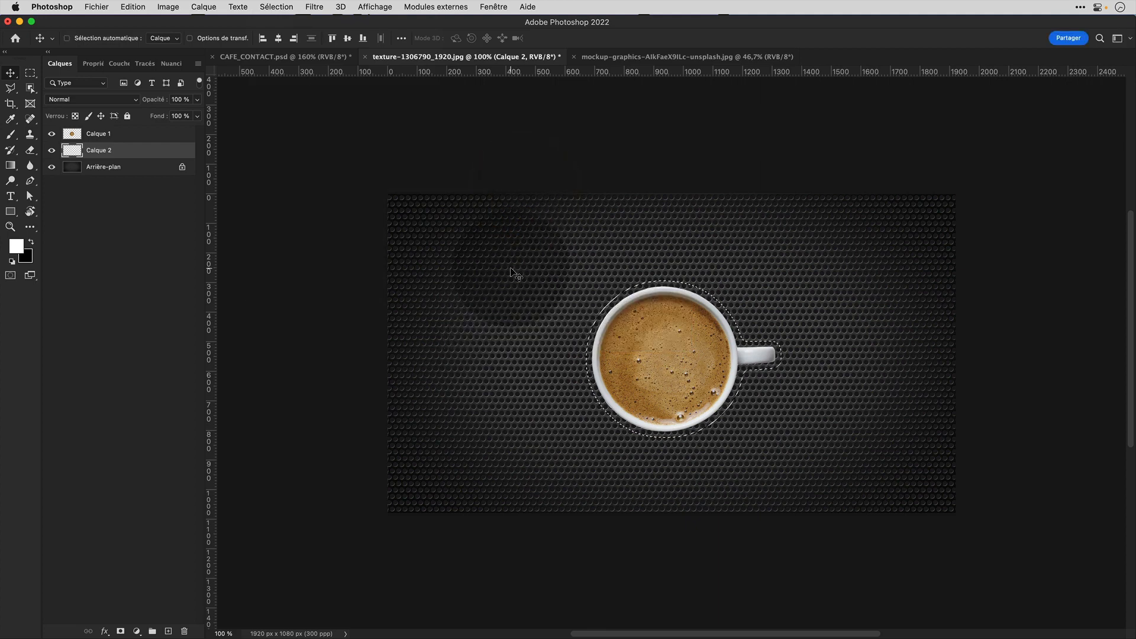
- Fill the feathered selection with black on Calque 2, deselect it, and shift this shadow slightly down and right of the cup
key(super+BackSpace)
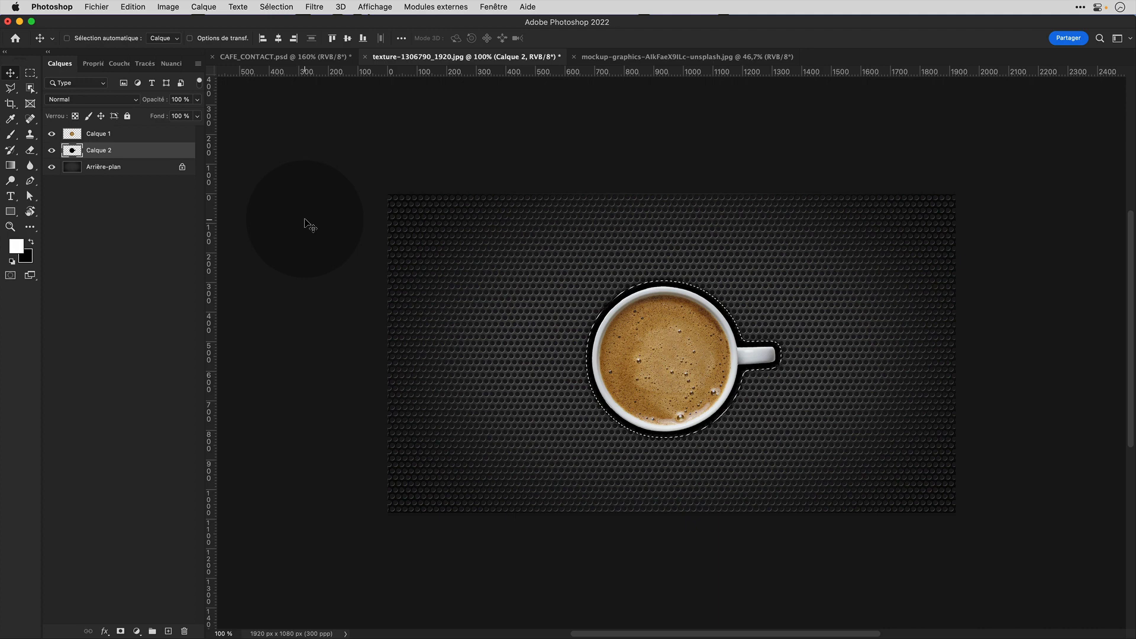
key(super+d)
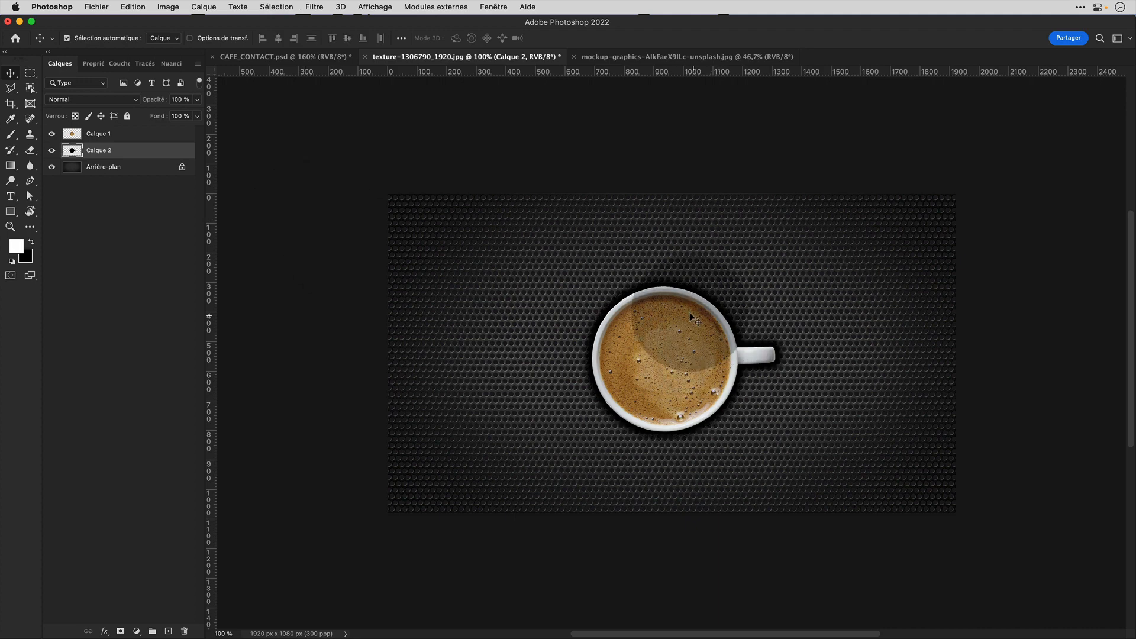
drag(692, 317, 133, 111)
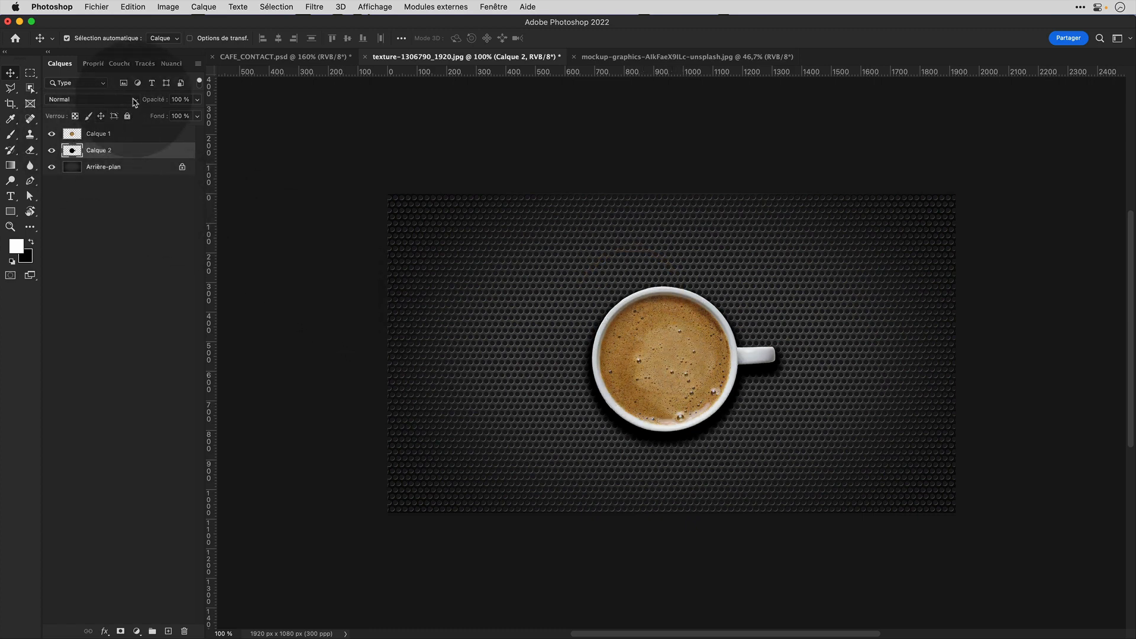
- Set the shadow layer Calque 2 to the Lumière tamisée blend mode and lower its opacity
click(134, 102)
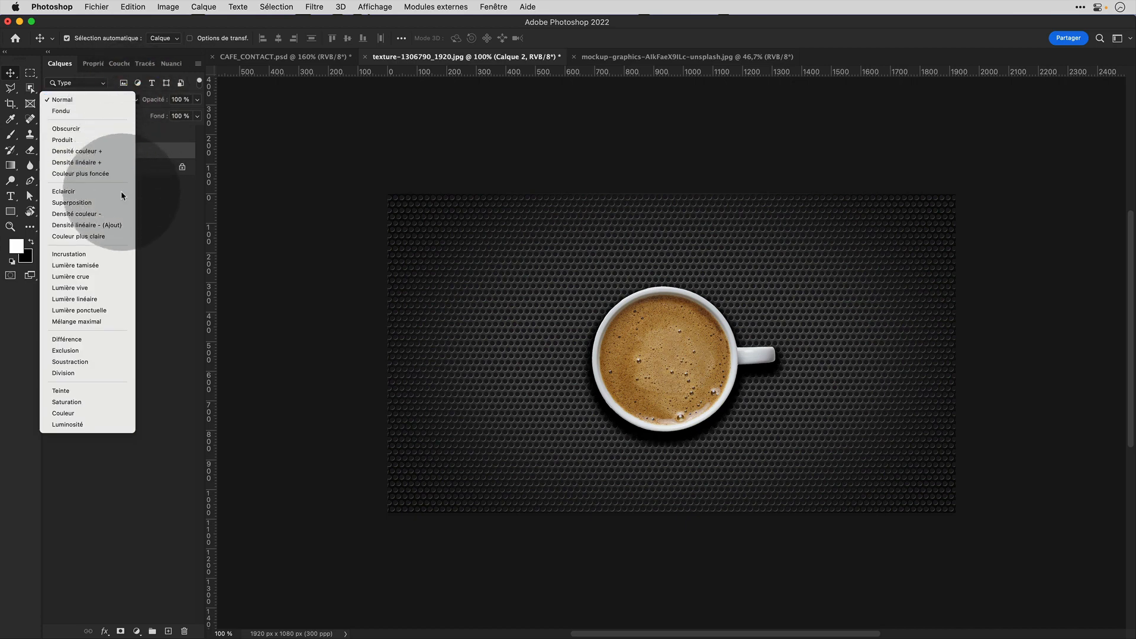
click(111, 265)
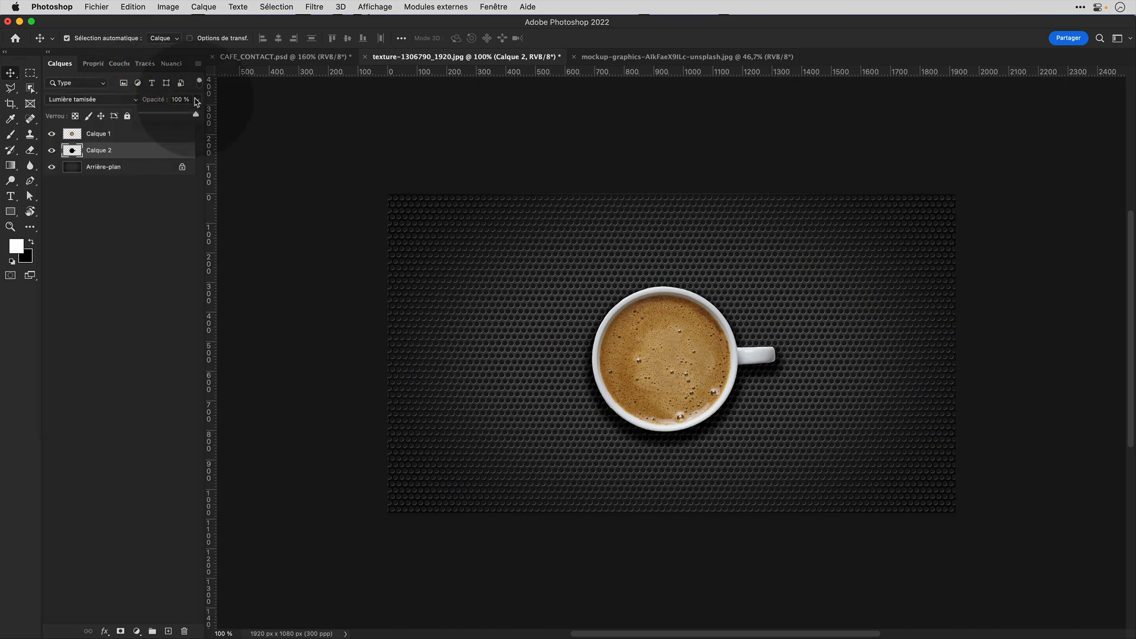
click(196, 101)
drag(196, 114, 169, 117)
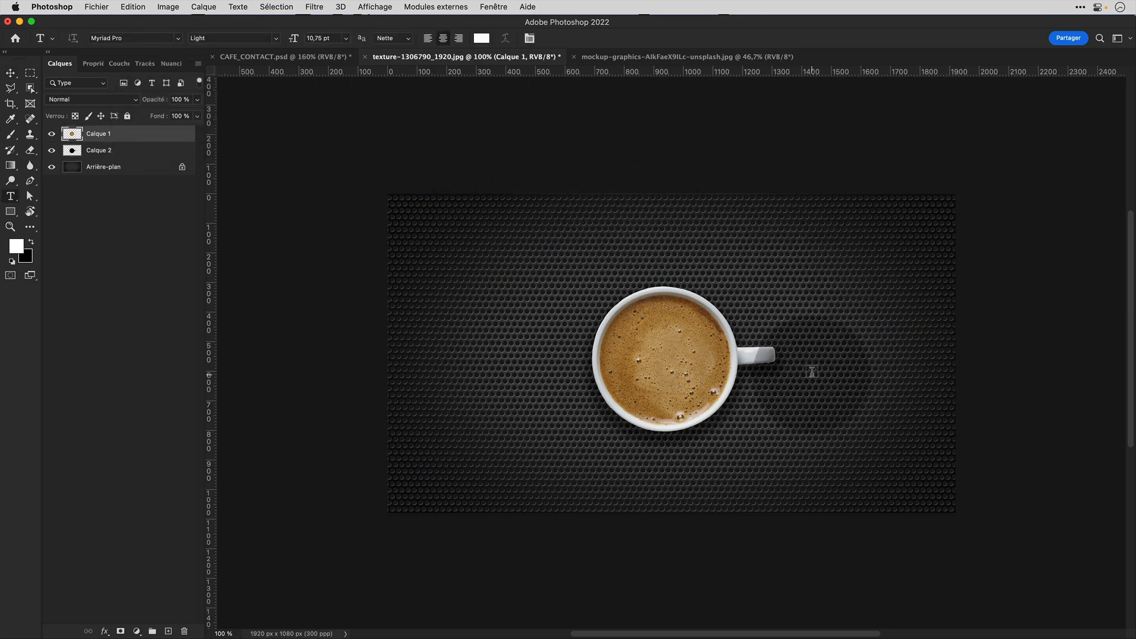
- Add the white text "ON" to the right of the cup's handle and enlarge it with Free Transform
click(809, 357)
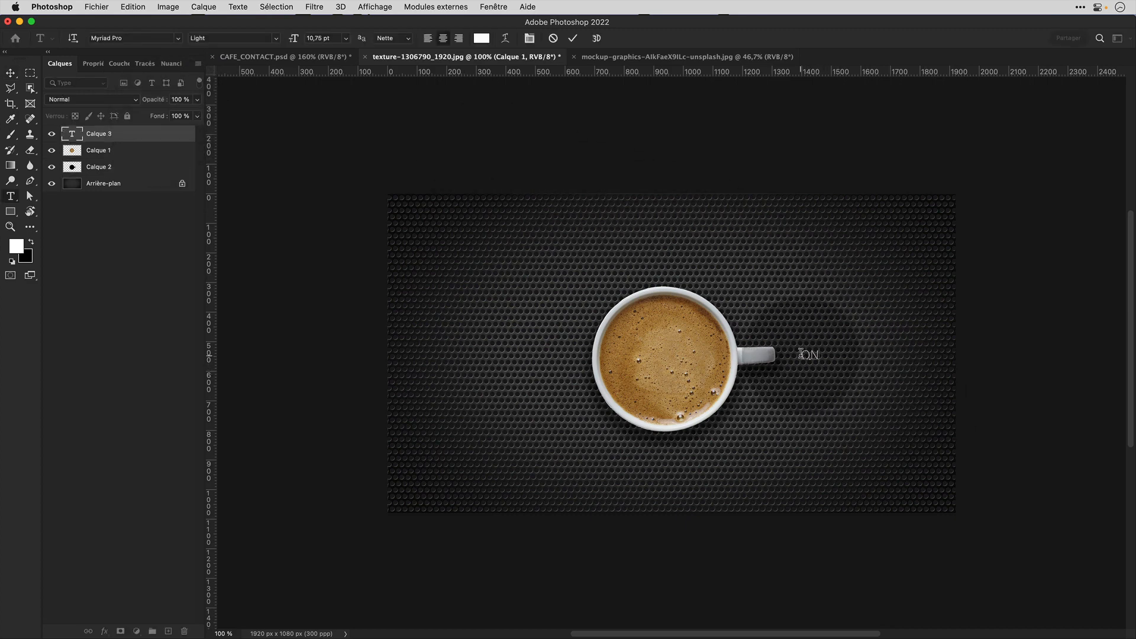
text(ON)
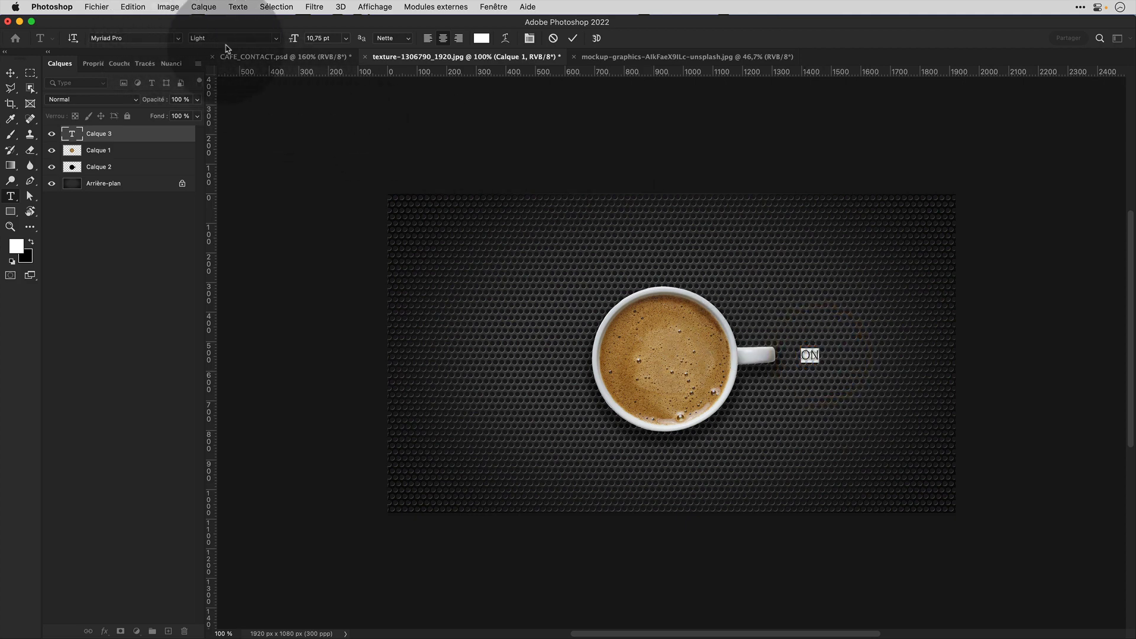
click(10, 72)
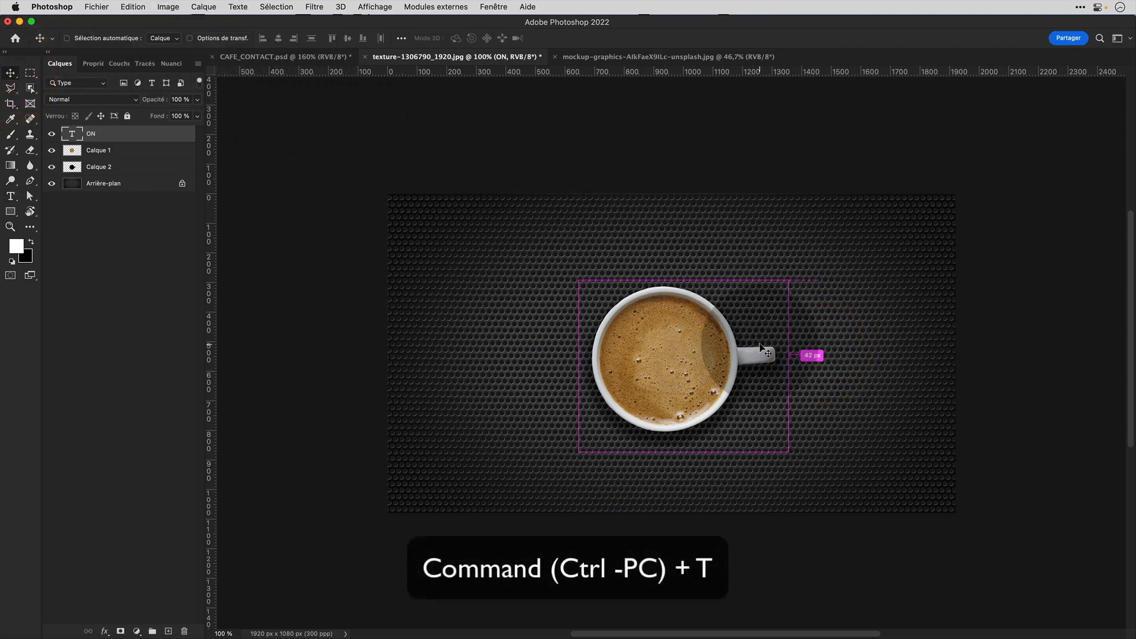
key(super+t)
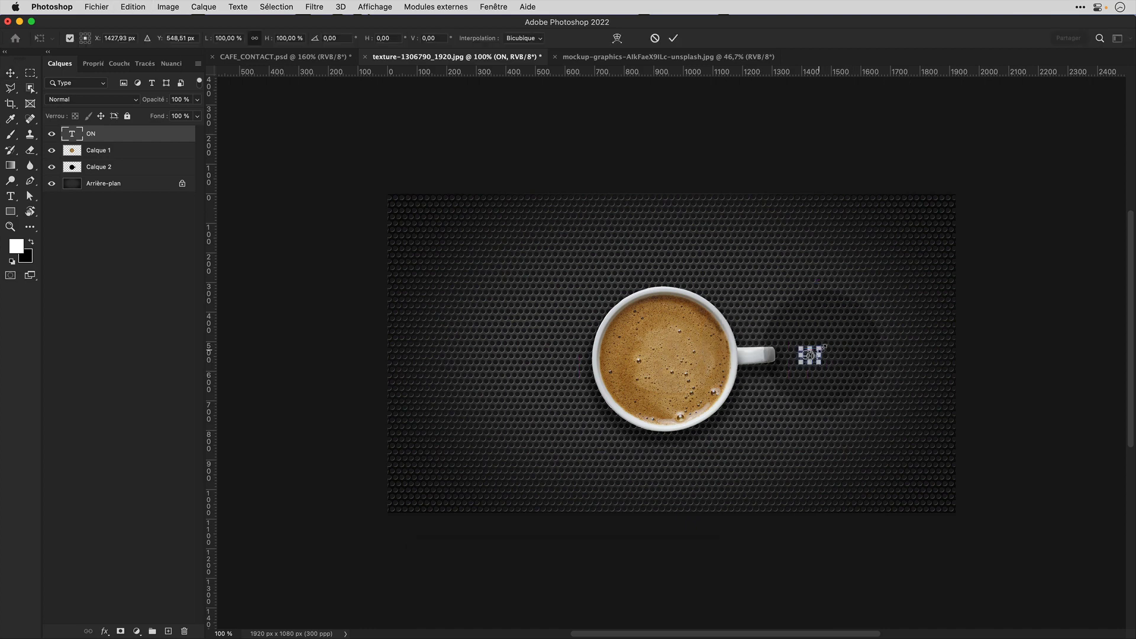
mouse_move(820, 348)
mouse_down()
mouse_move(842, 331)
mouse_move(828, 350)
mouse_up()
key(Return)
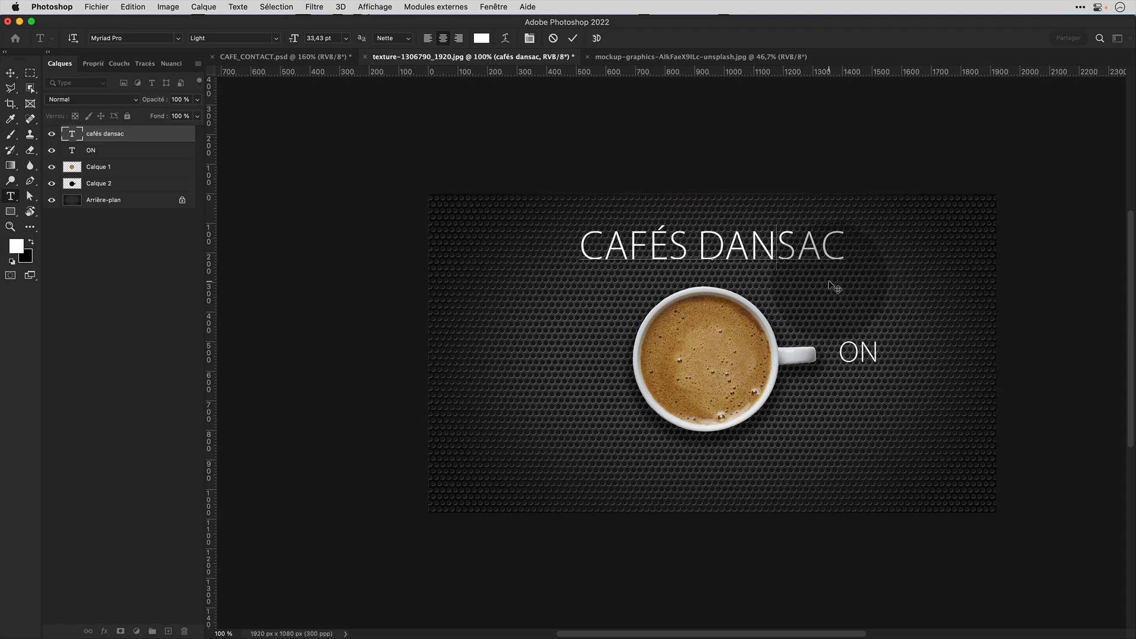
- Widen the letter spacing of the whole CAFÉS DANSAC title until it spans most of the image, with the selection highlight hidden
click(730, 249)
triple_click(729, 249)
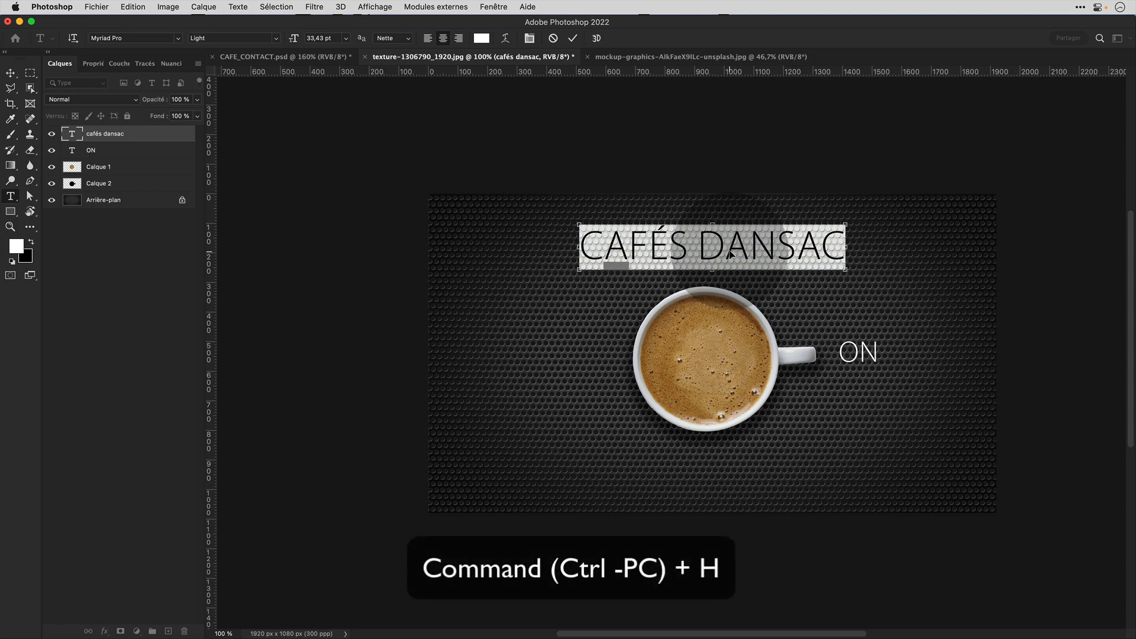
key(super+h)
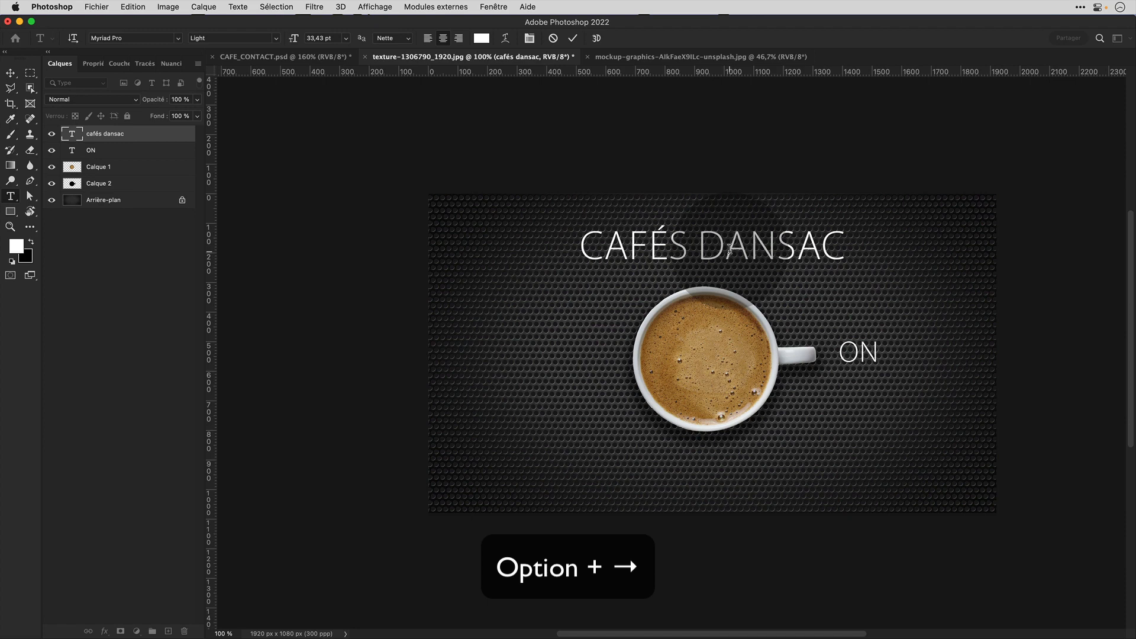
key(alt+Right)
key(alt+Right)
key(alt+Right)
key(alt+Right)
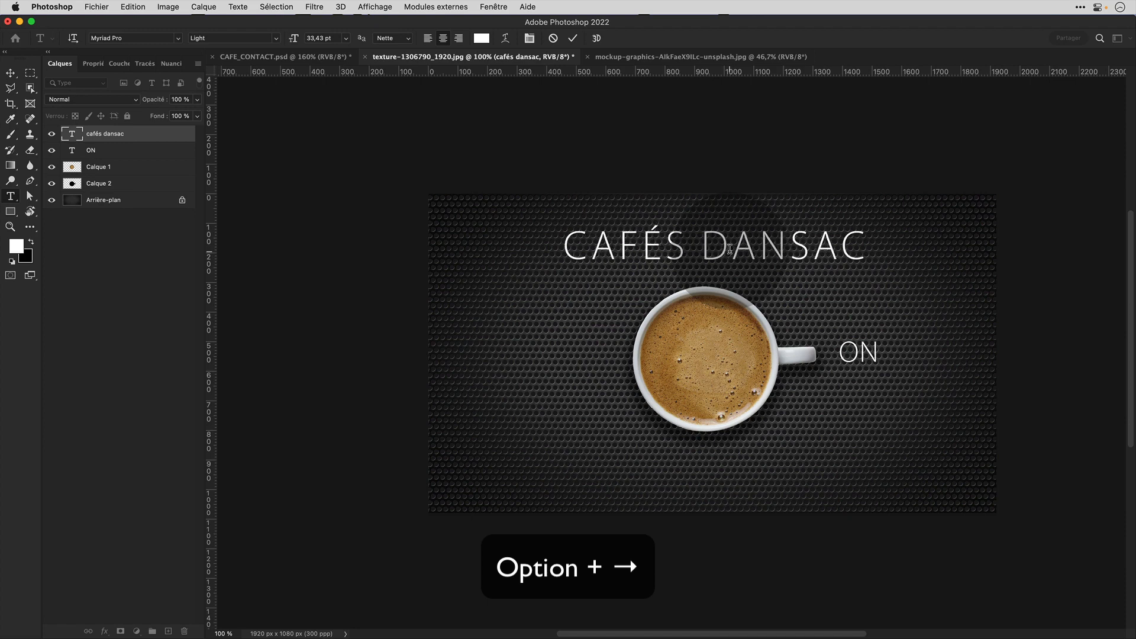
key(alt+Right)
key(alt+Right)
key(alt+Right)
key(alt+Right)
key(alt+Right)
key(alt+Right)
key(alt+Right)
key(alt+Right)
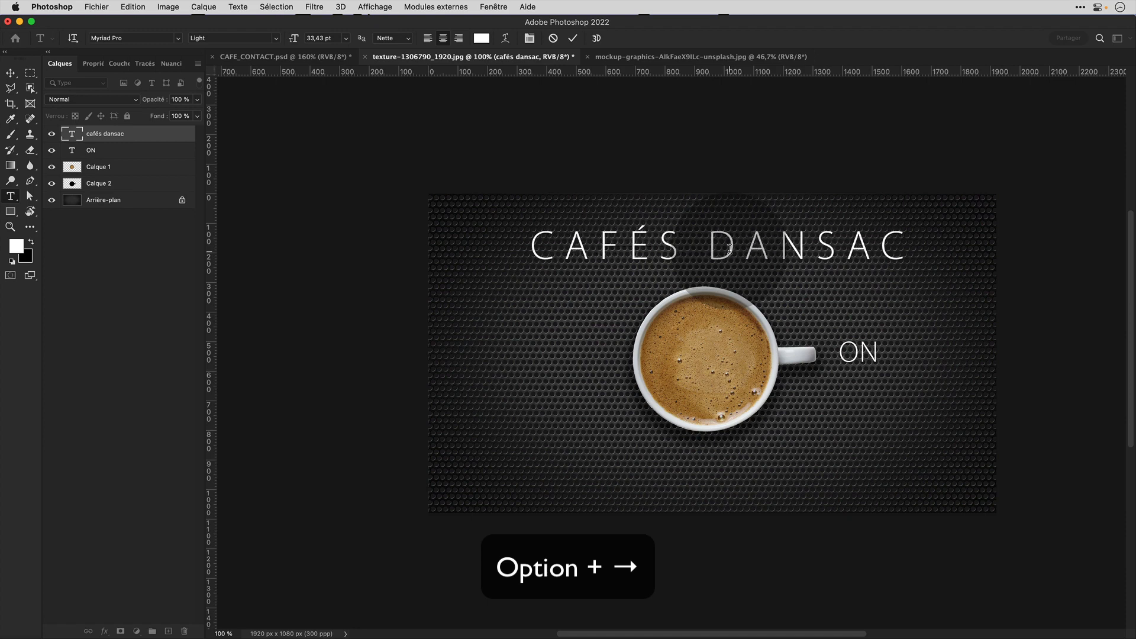
key(alt+Right)
key(alt+Right)
key(alt+Right)
key(alt+Right)
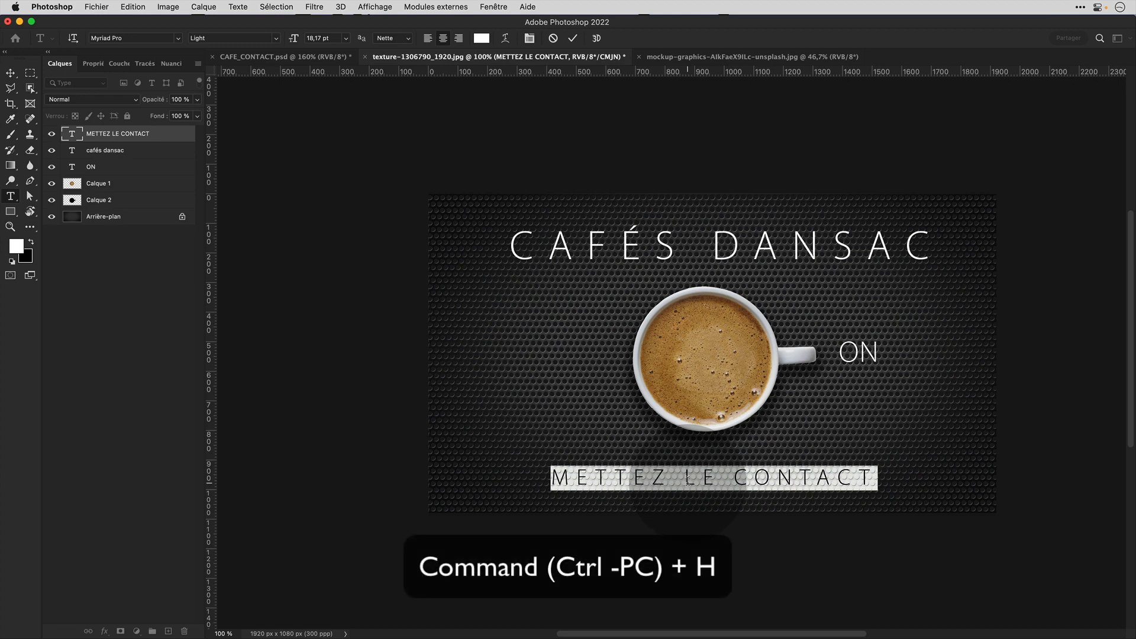
- Hide the selection highlight on the METTEZ LE CONTACT text
key(super+h)
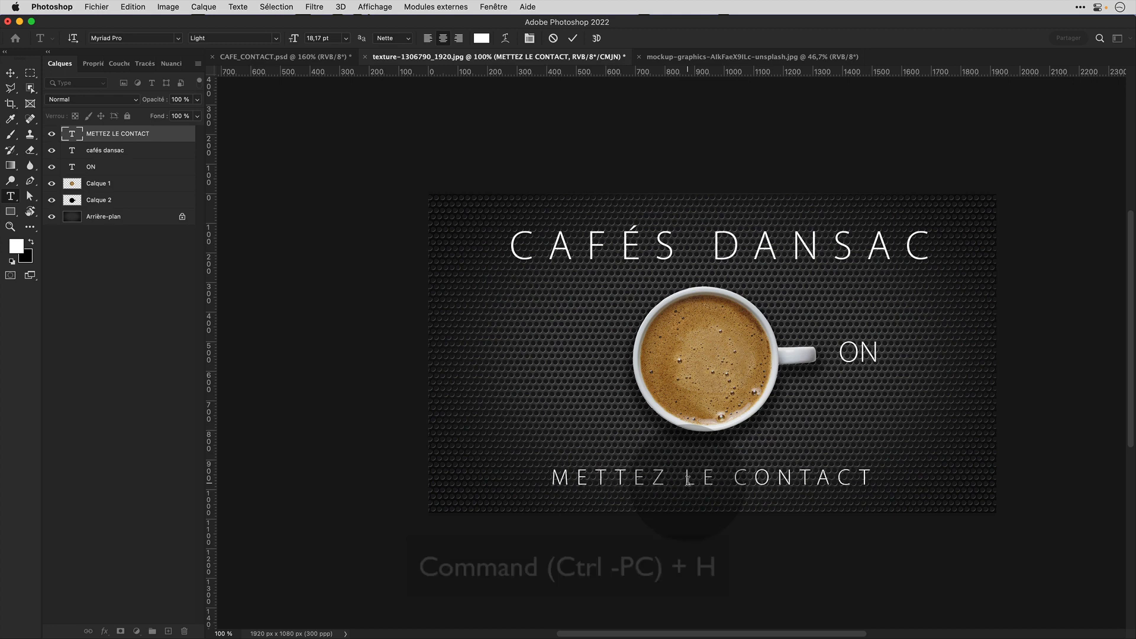